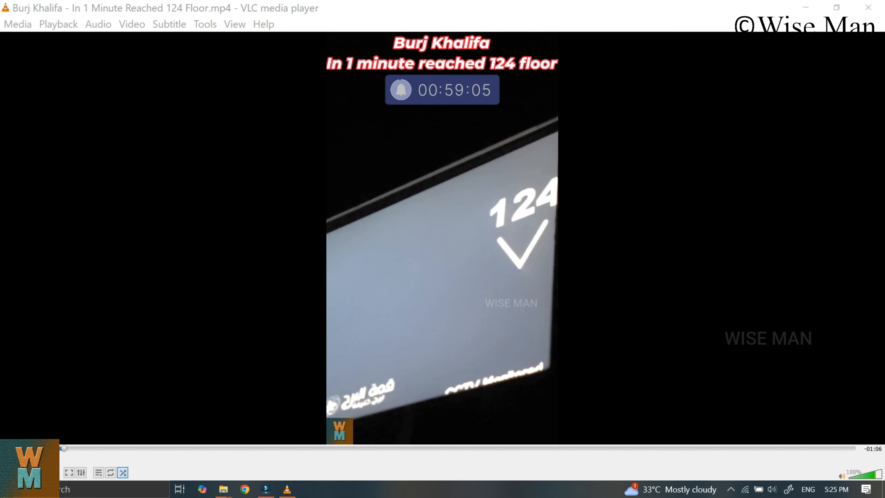
# Mute the finished Burj Khalifa sample video and toggle its playback
pyautogui.click(841, 475)
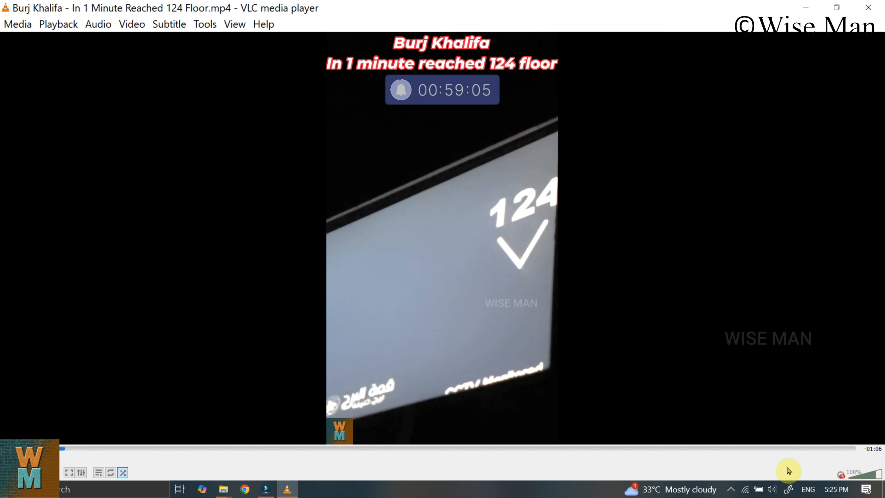
pyautogui.press('space')
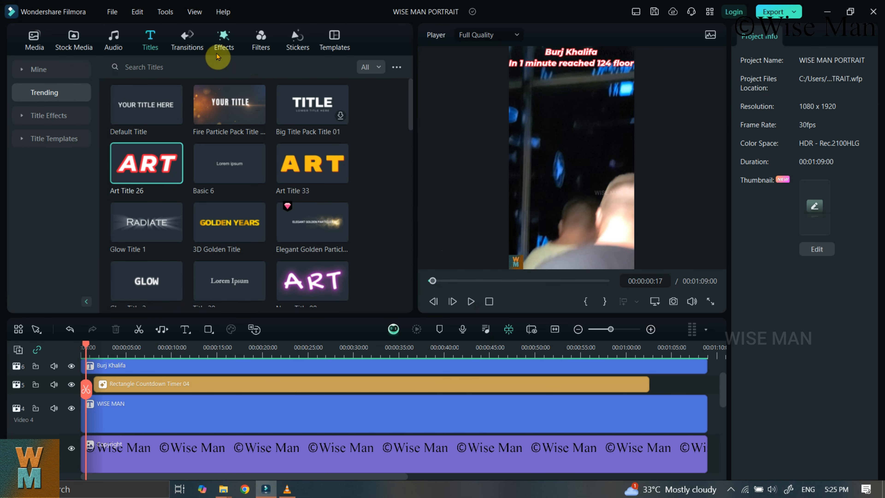
# Find the Rectangle Countdown Timer 04 effect among the timer effects and add it on a new track above the Burj Khalifa title at 00:00:01:12
pyautogui.click(227, 47)
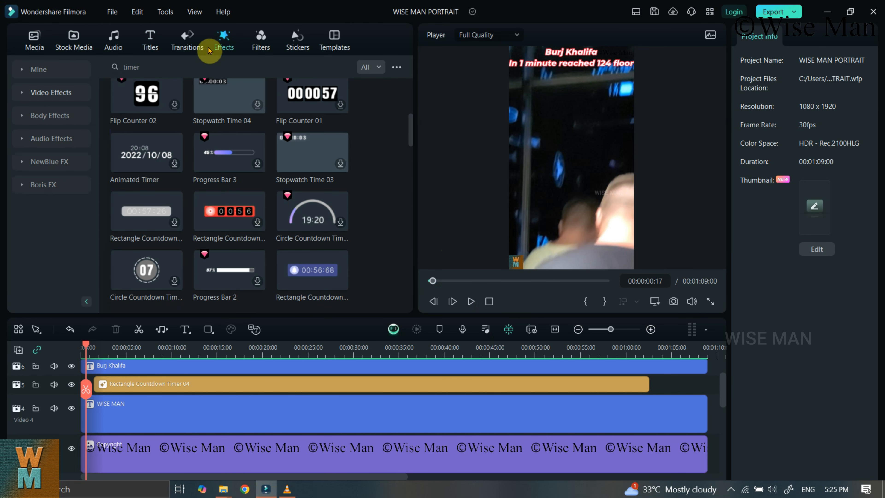
pyautogui.click(147, 66)
pyautogui.click(153, 68)
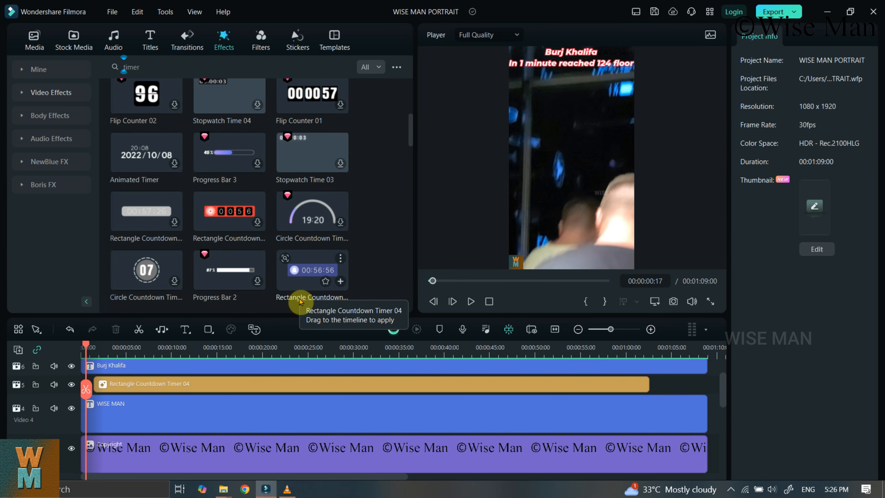
pyautogui.click(329, 285)
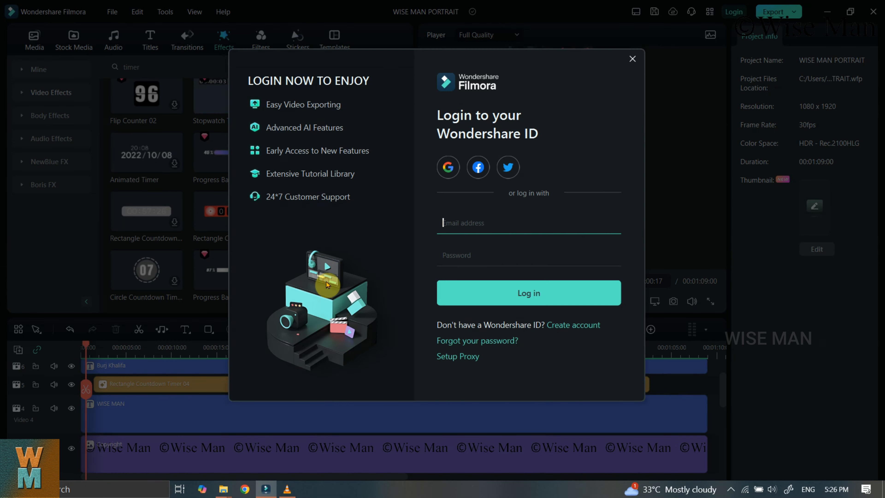
pyautogui.click(633, 59)
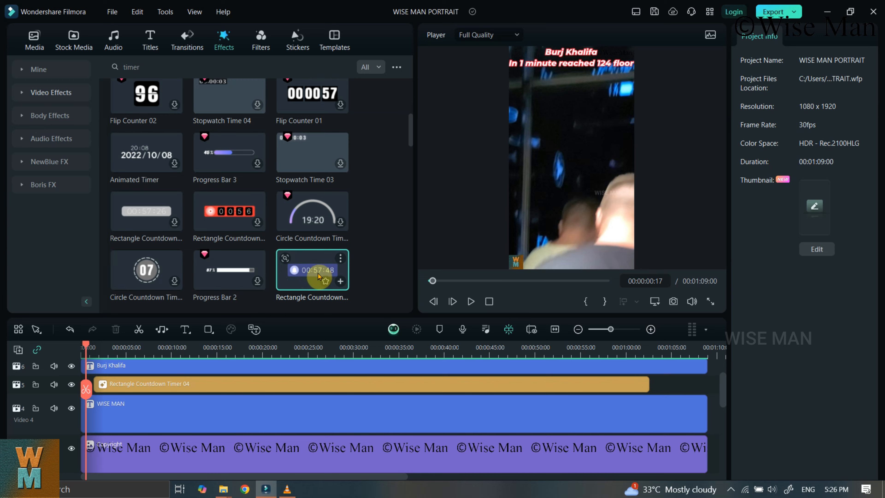
pyautogui.scroll(-5, 291, 174)
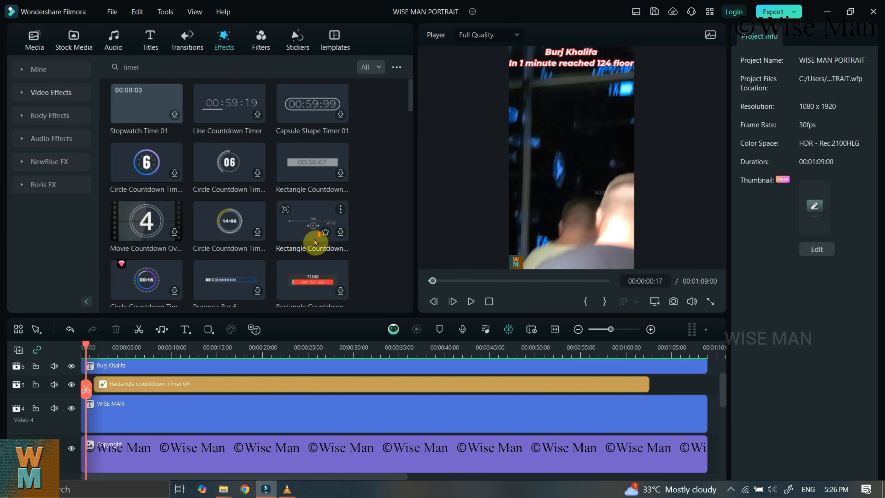
pyautogui.scroll(-3, 316, 245)
pyautogui.scroll(-2, 316, 249)
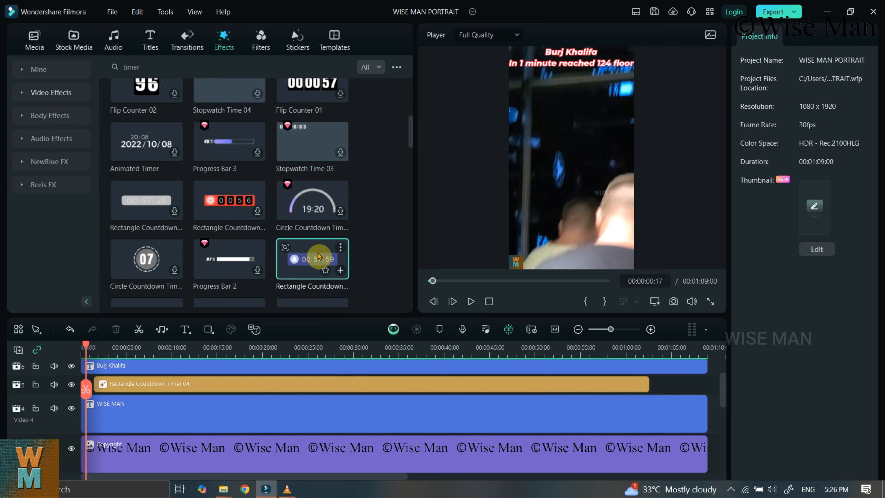
pyautogui.moveTo(312, 258); pyautogui.dragTo(116, 405)
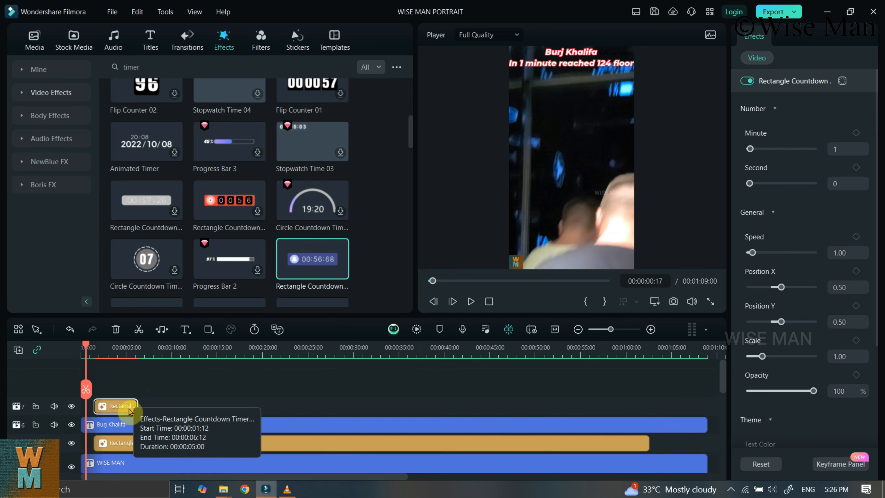
# Delete the old long countdown timer clip and move the new timer clip into its place on track 5, starting at 00:00:01:12
pyautogui.click(143, 443)
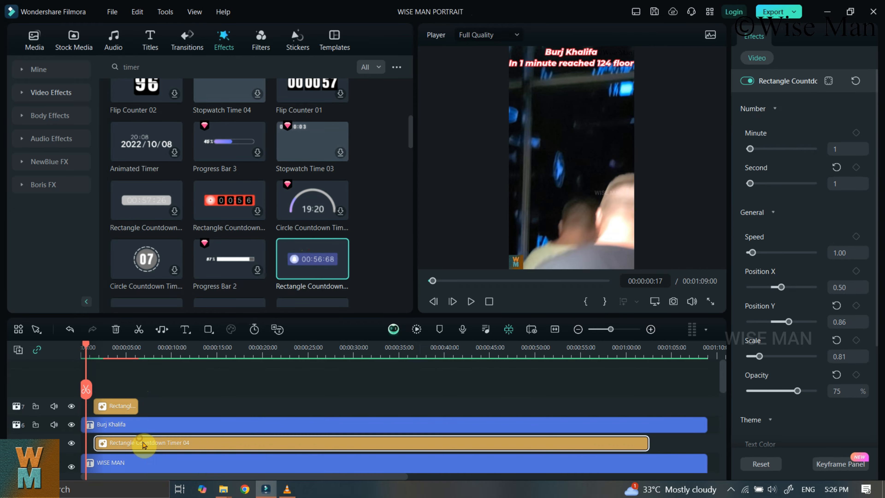
pyautogui.press('Delete')
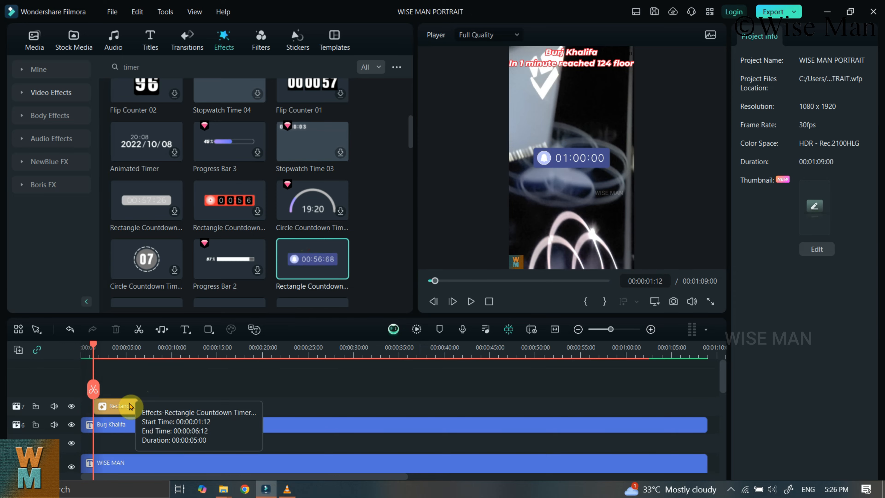
pyautogui.moveTo(126, 411); pyautogui.dragTo(119, 453)
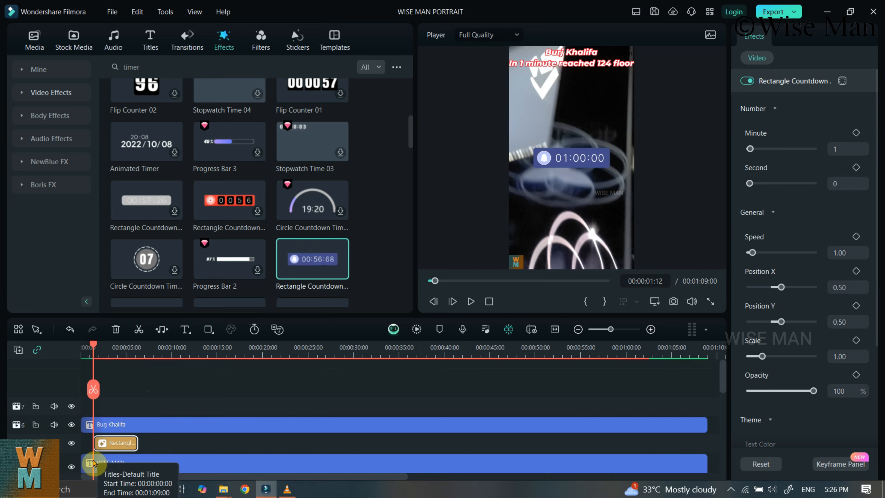
# Preview the new countdown timer clip and extend it to a duration of 00:00:14:16
pyautogui.click(471, 301)
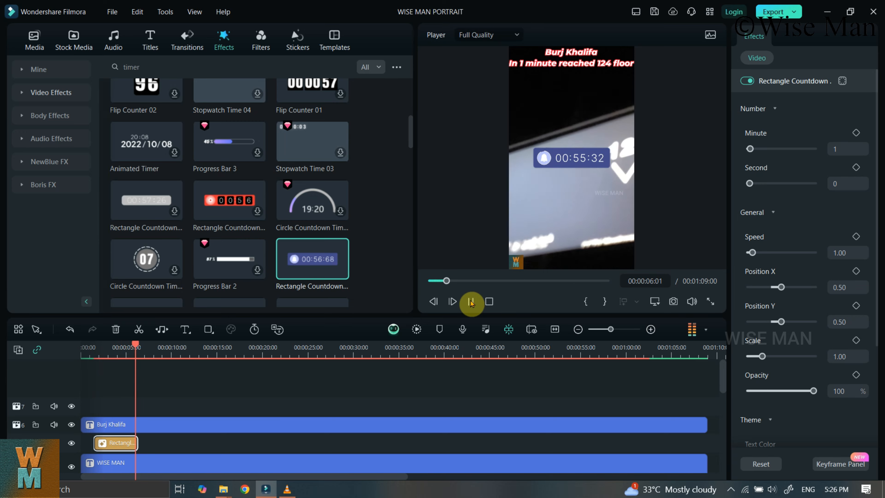
pyautogui.click(471, 302)
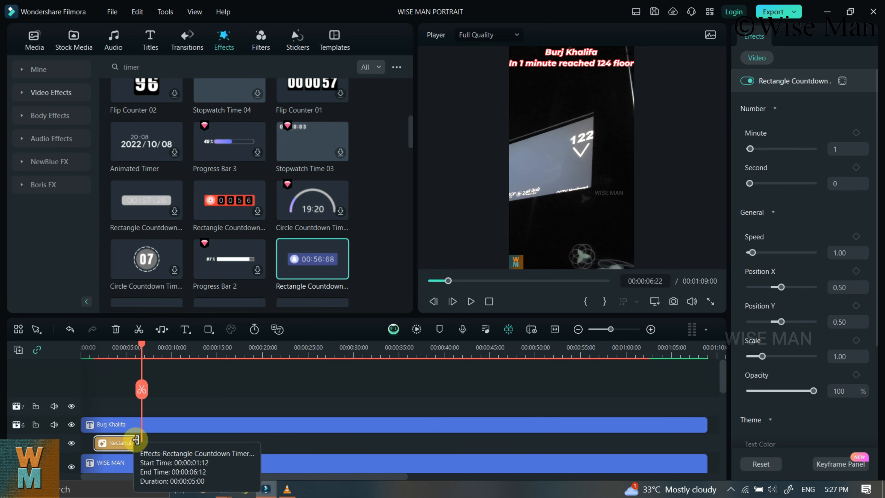
pyautogui.moveTo(88, 350); pyautogui.dragTo(94, 353)
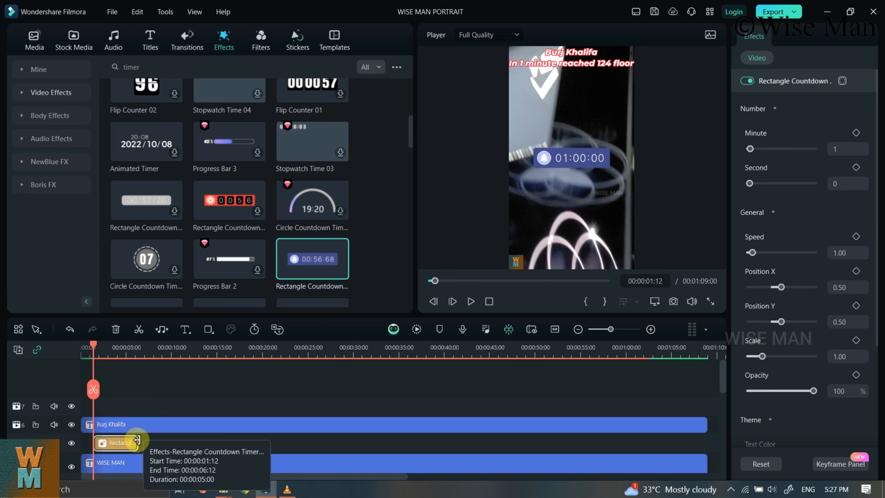
pyautogui.moveTo(137, 440); pyautogui.dragTo(223, 442)
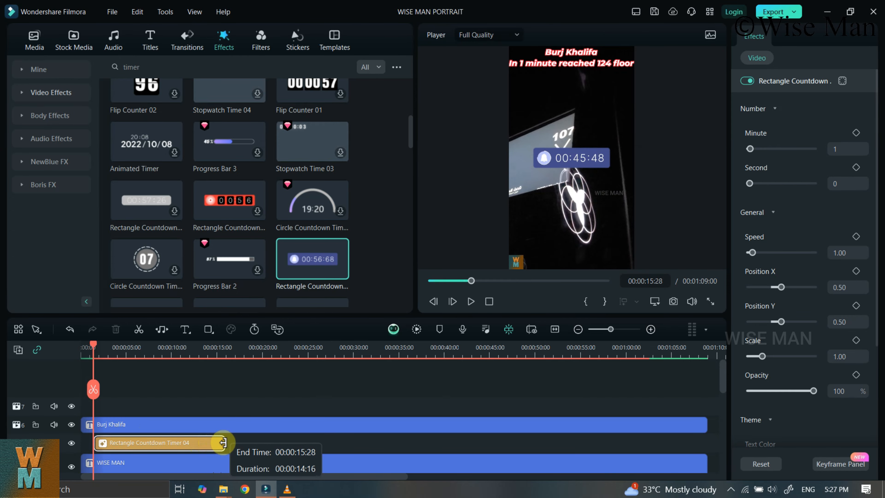
pyautogui.moveTo(223, 442); pyautogui.dragTo(222, 444)
# Delete all video clips from the Video 1 track and the Burj Khalifa title clip from the timeline
pyautogui.scroll(-5, 213, 449)
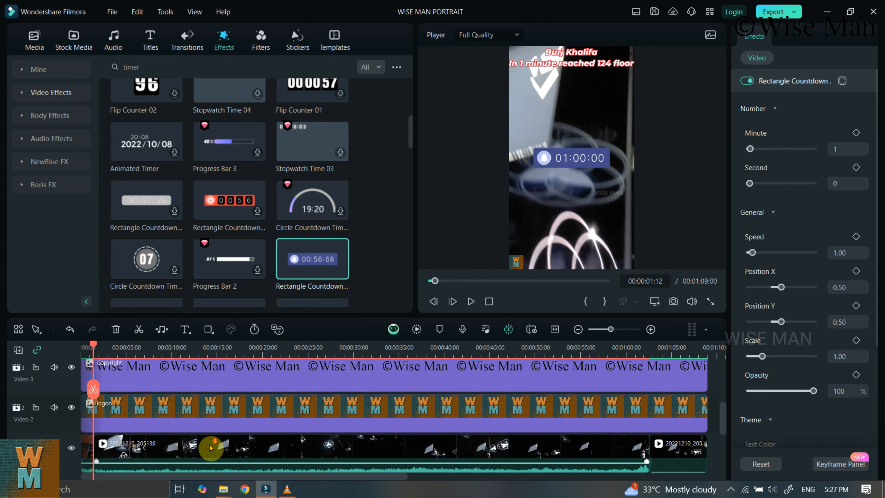
pyautogui.moveTo(529, 448); pyautogui.dragTo(112, 410)
pyautogui.press('Delete')
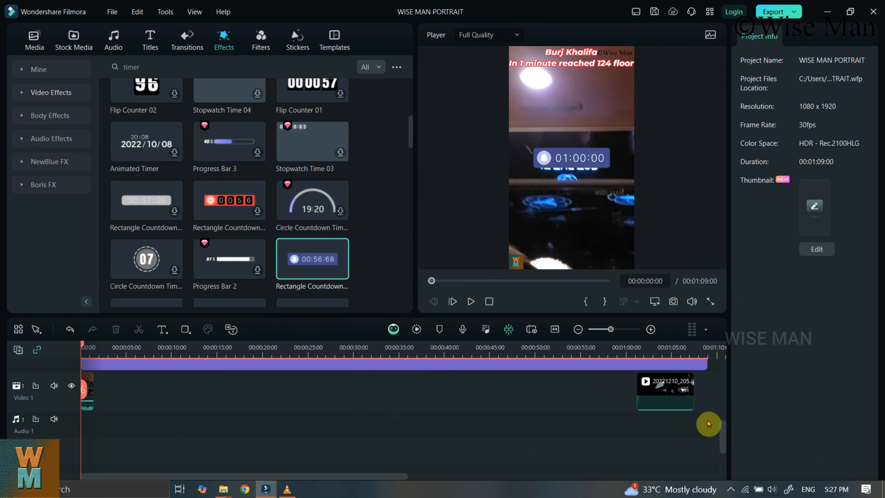
pyautogui.moveTo(695, 417); pyautogui.dragTo(83, 394)
pyautogui.press('Delete')
pyautogui.scroll(5, 142, 415)
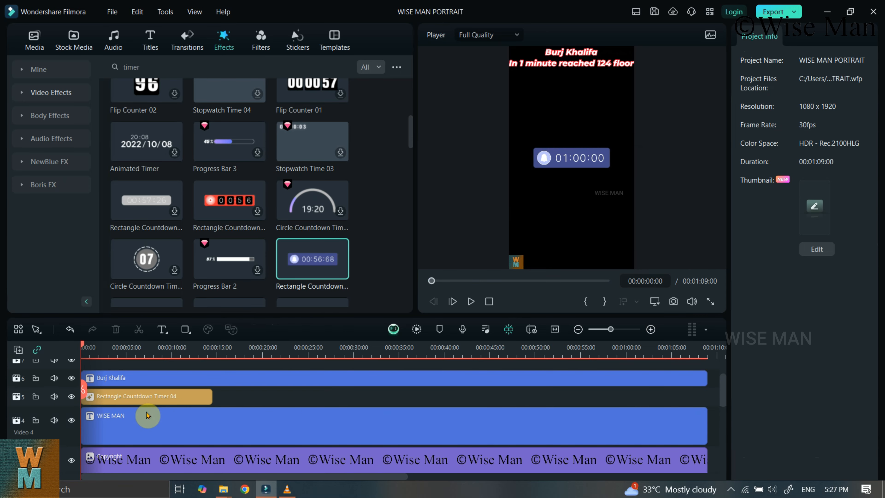
pyautogui.click(580, 427)
pyautogui.press('Delete')
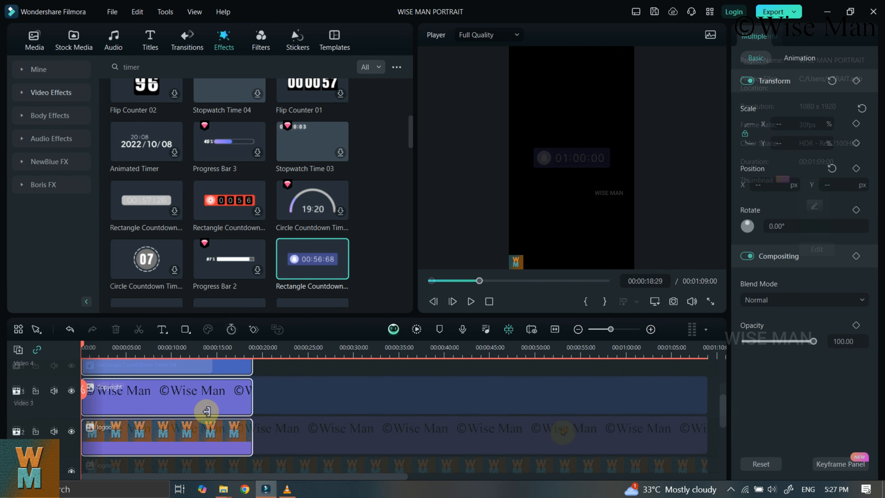
# Trim the WISE MAN, Copyright and logoo clips to the timer's end at 00:00:14:16 and preview the countdown
pyautogui.moveTo(206, 413); pyautogui.dragTo(204, 411)
pyautogui.click(554, 330)
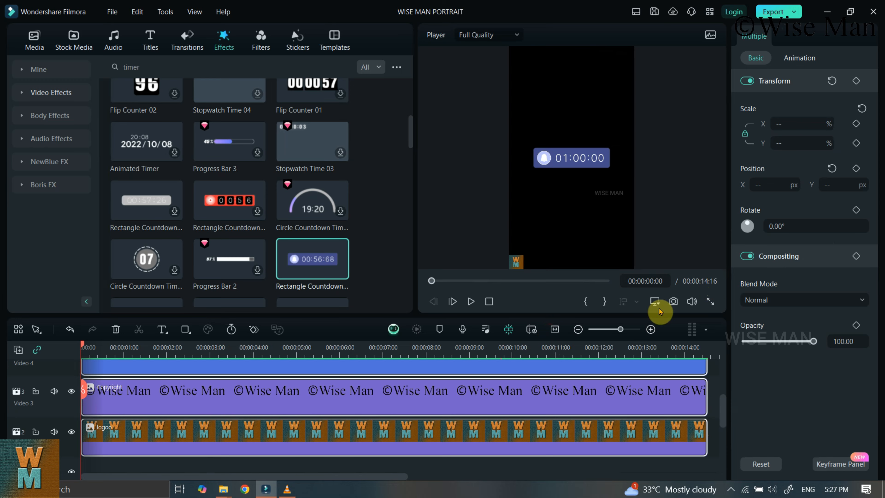
pyautogui.click(470, 301)
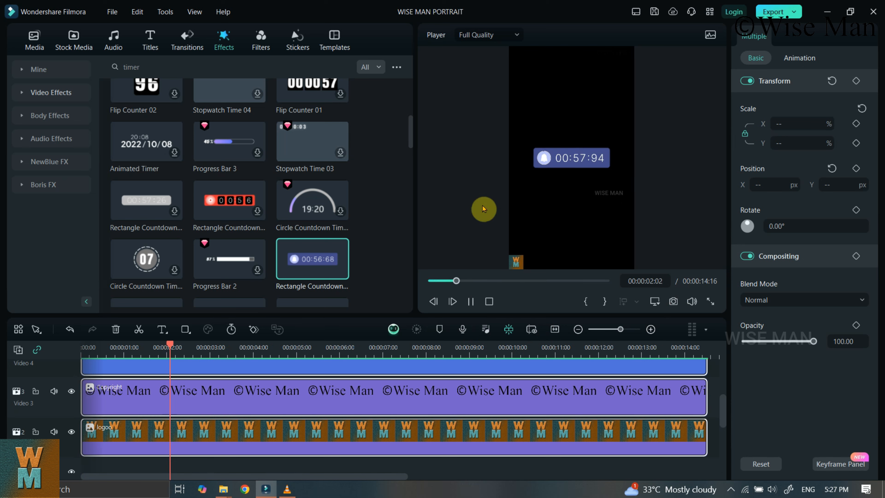
pyautogui.click(470, 301)
# Open the effect settings of the Rectangle Countdown Timer 04 clip on the timeline
pyautogui.scroll(3, 412, 360)
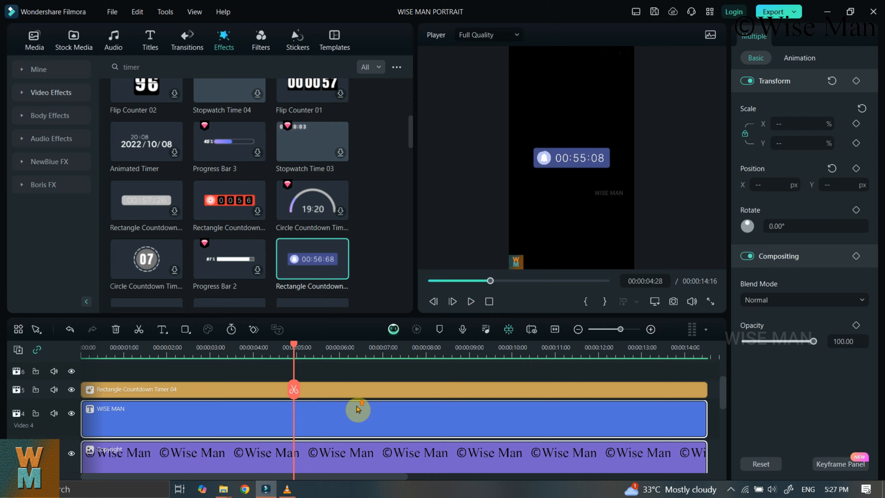
pyautogui.click(353, 392)
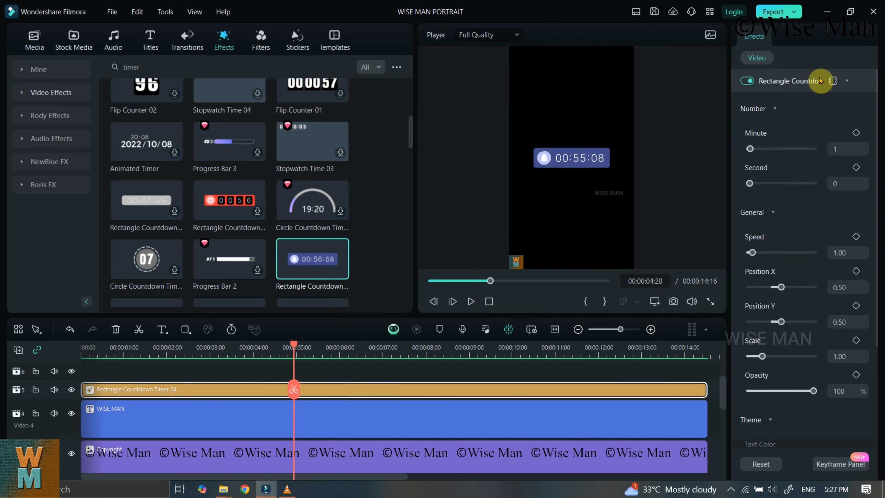
pyautogui.click(474, 406)
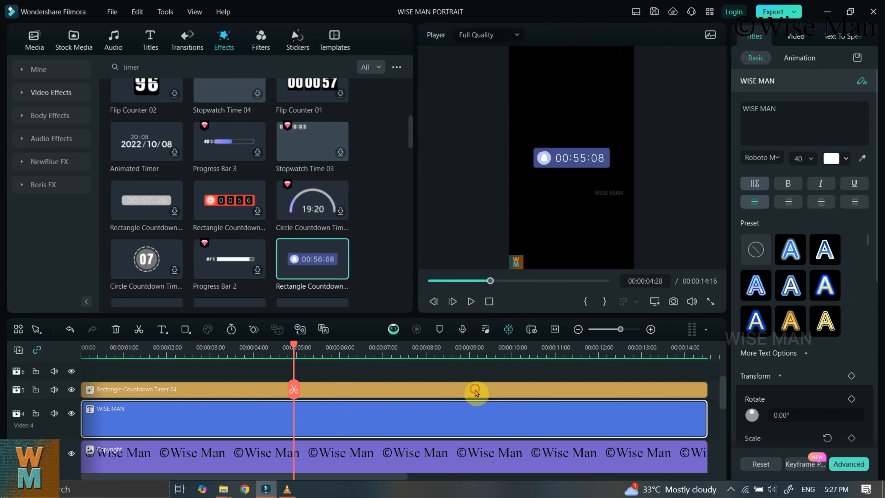
pyautogui.click(475, 392)
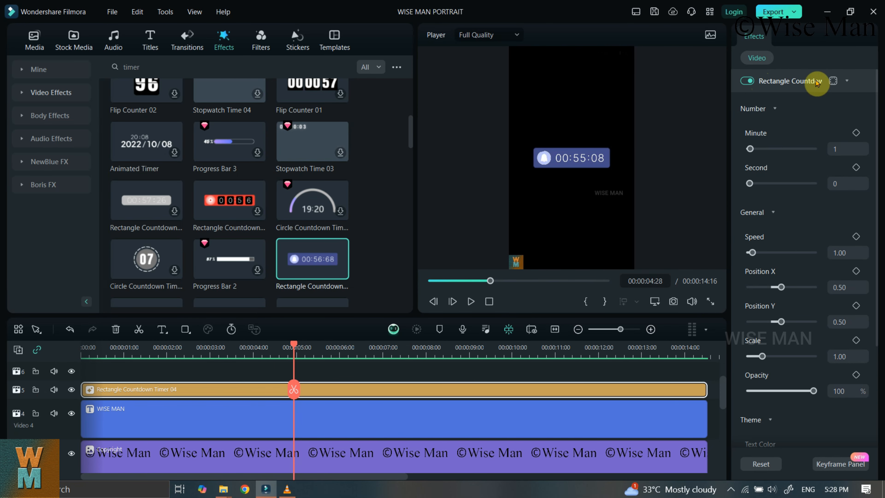
# Switch the countdown timer effect off and back on, and collapse and re-expand its settings
pyautogui.click(749, 81)
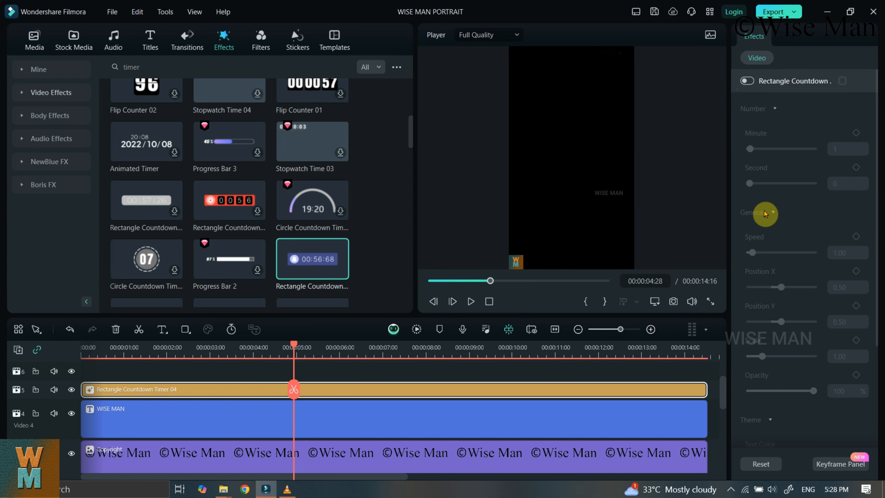
pyautogui.click(748, 81)
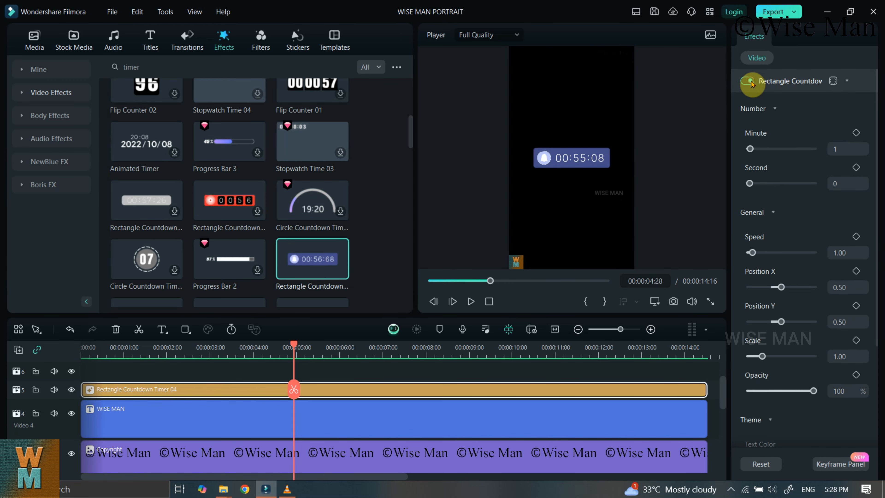
pyautogui.click(846, 81)
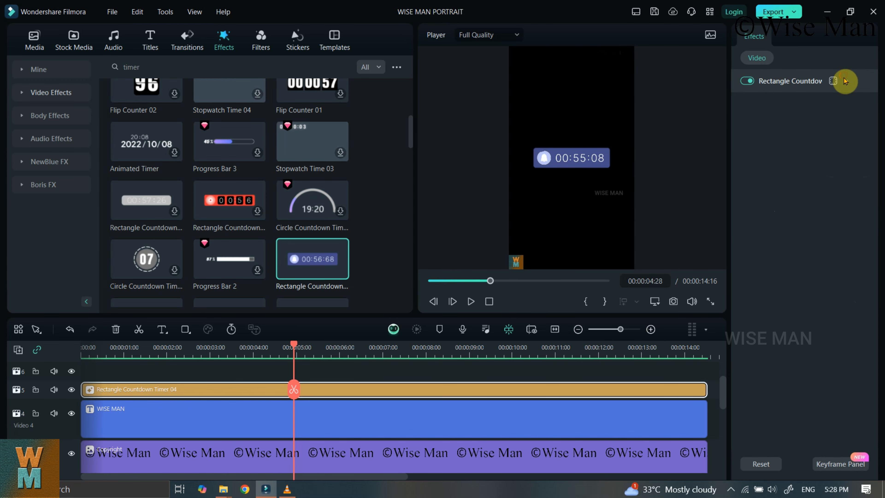
pyautogui.click(846, 81)
# Try a circle mask and a rectangle mask with widened lower corners on the timer, and reset the effect
pyautogui.click(833, 81)
pyautogui.click(811, 115)
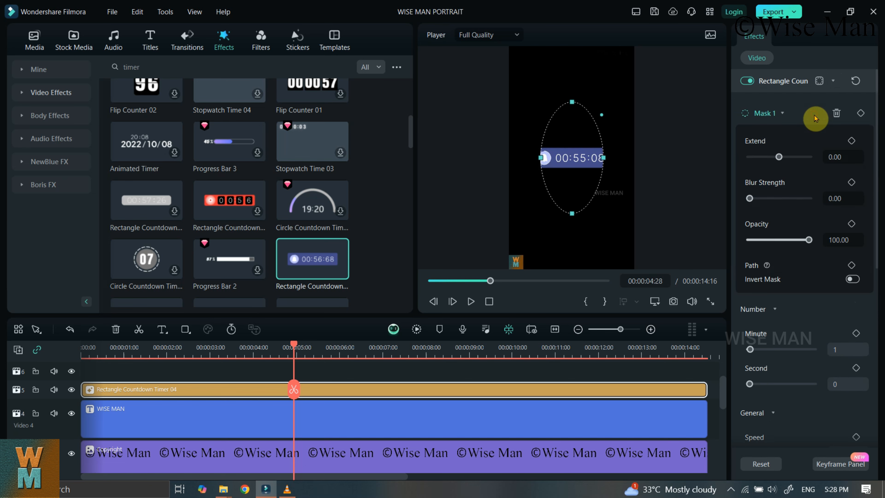
pyautogui.click(840, 83)
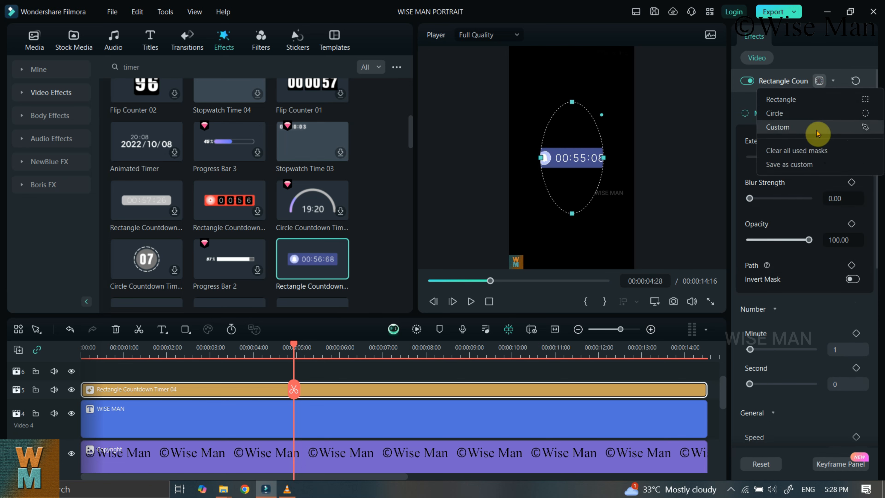
pyautogui.click(781, 99)
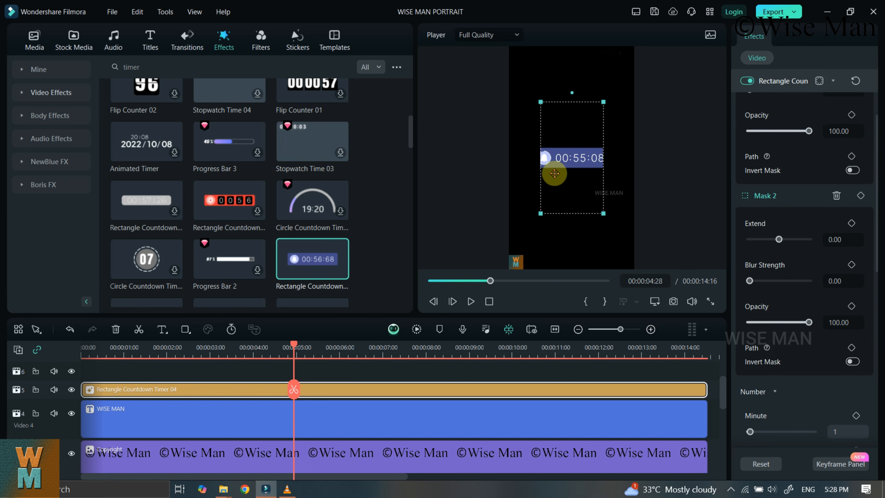
pyautogui.moveTo(541, 215); pyautogui.dragTo(520, 167)
pyautogui.moveTo(608, 216); pyautogui.dragTo(626, 172)
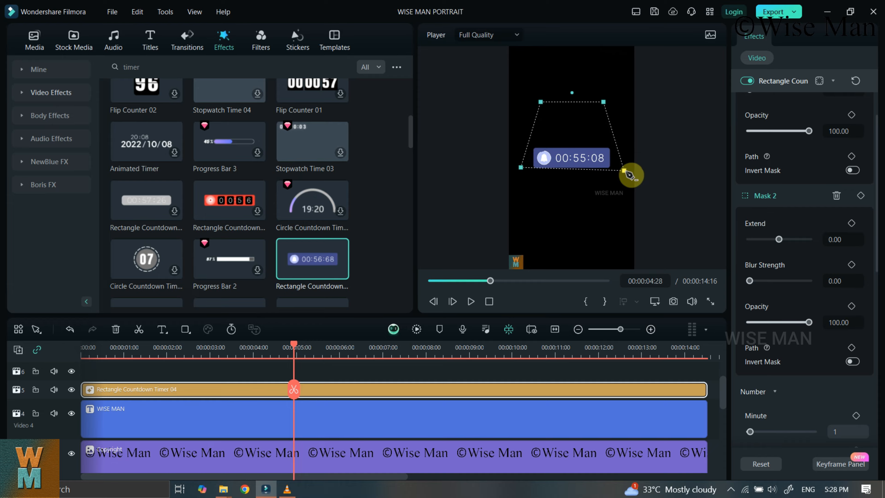
pyautogui.click(854, 82)
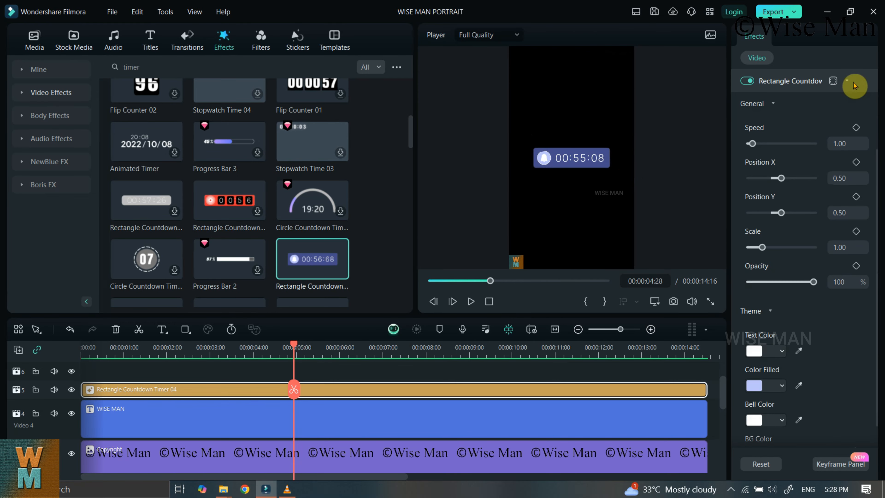
pyautogui.click(853, 84)
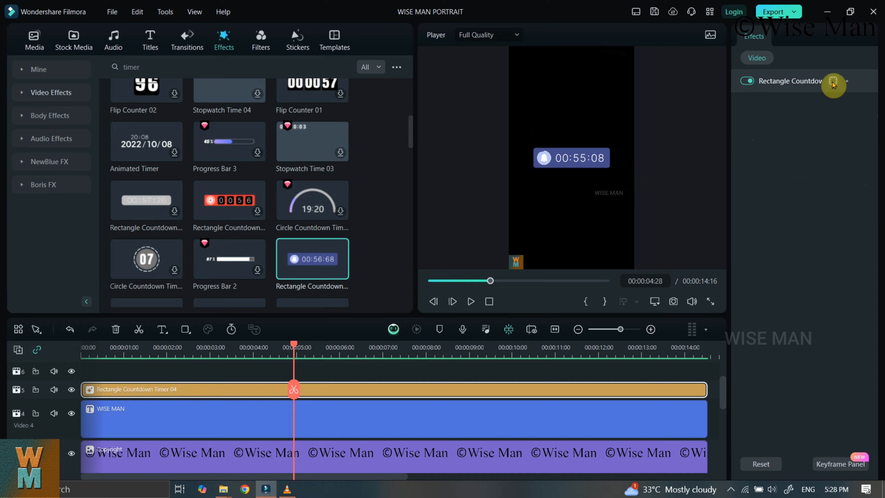
# Expand the countdown timer's effect and Number settings, and set Minute to 0 and Second to 14
pyautogui.click(846, 86)
pyautogui.click(770, 110)
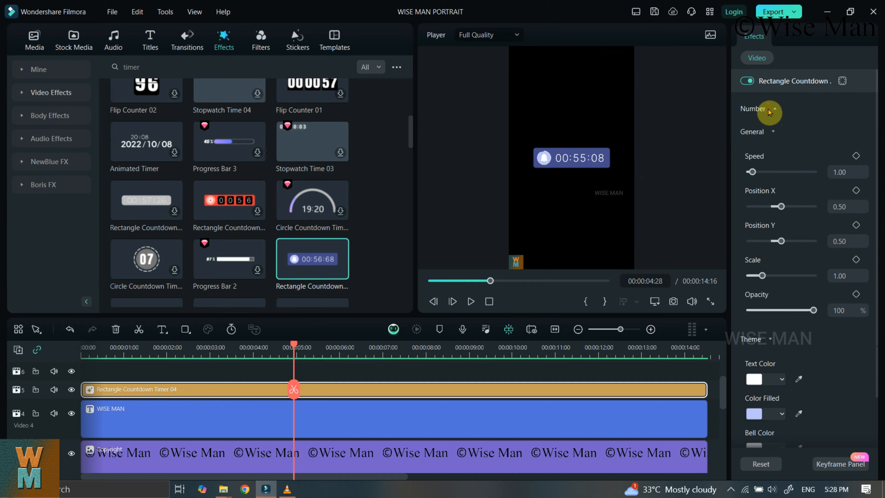
pyautogui.click(769, 110)
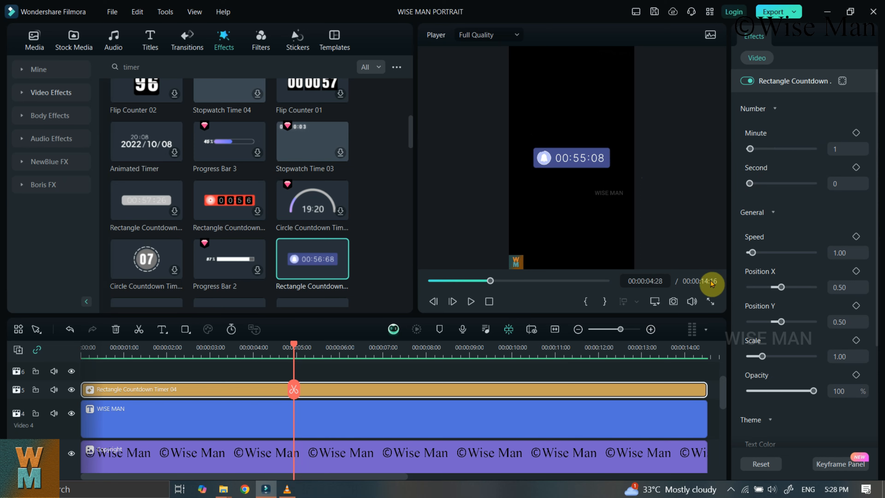
pyautogui.click(840, 183)
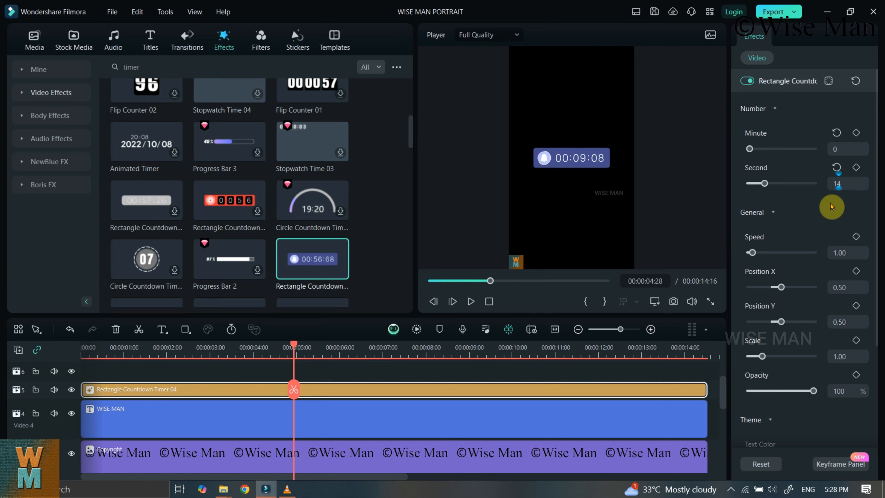
# Play the countdown from the start of the timeline and check the timer through to the end
pyautogui.moveTo(294, 346); pyautogui.dragTo(263, 346)
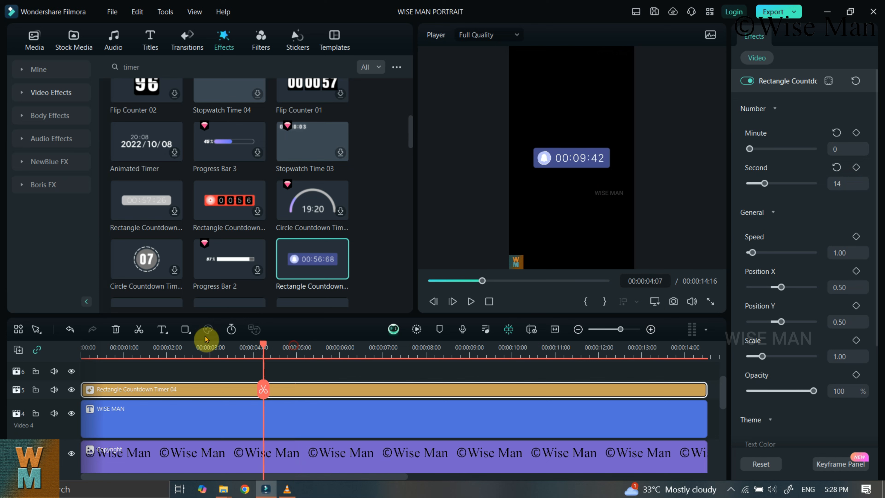
pyautogui.moveTo(206, 338); pyautogui.dragTo(67, 331)
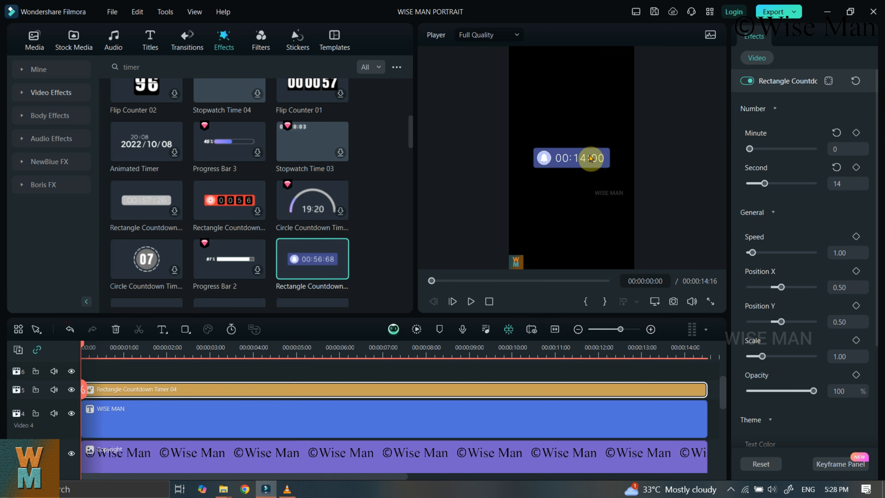
pyautogui.click(472, 302)
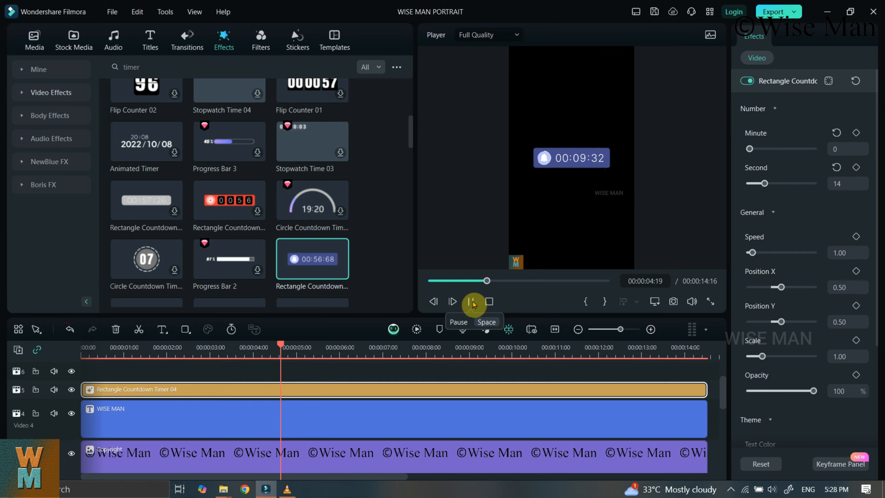
pyautogui.click(563, 352)
pyautogui.click(660, 351)
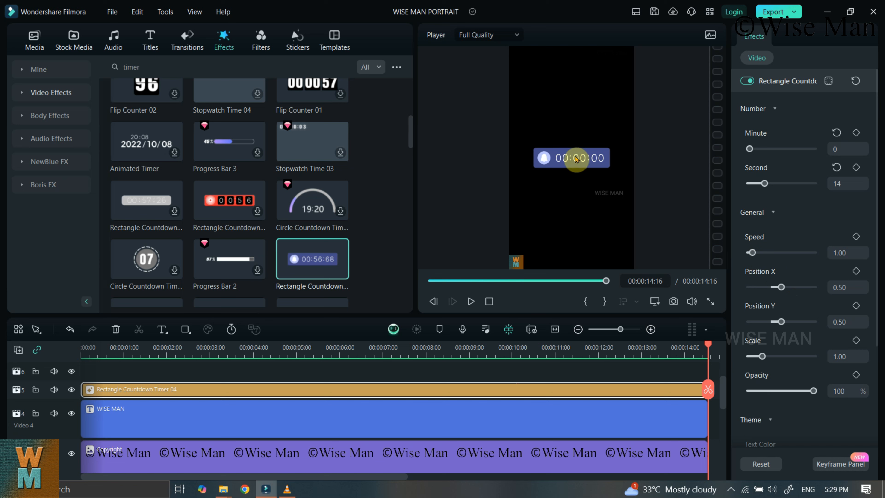
# Try shifting the timer horizontally with Position X at 0.70, and reset Position X
pyautogui.click(785, 287)
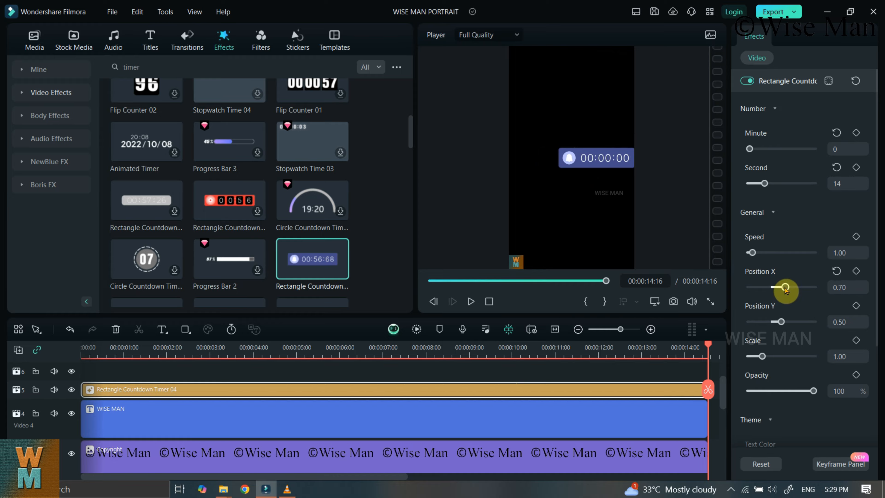
pyautogui.moveTo(785, 289); pyautogui.dragTo(783, 286)
pyautogui.click(839, 271)
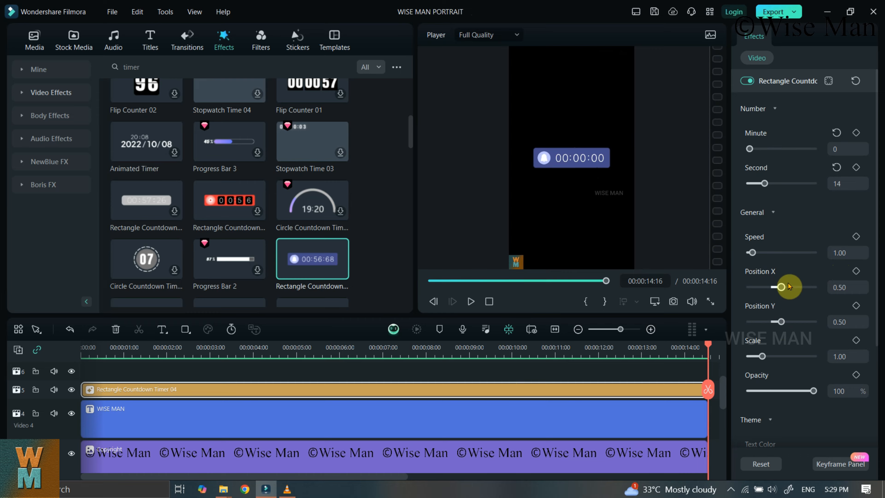
# Set the timer's Position Y to 0.59, Scale to 0.95 and Opacity to 82%
pyautogui.moveTo(781, 321)
pyautogui.mouseDown()
pyautogui.moveTo(793, 324)
pyautogui.moveTo(782, 323)
pyautogui.mouseUp()
pyautogui.moveTo(762, 357)
pyautogui.mouseDown()
pyautogui.moveTo(774, 357)
pyautogui.moveTo(752, 357)
pyautogui.moveTo(761, 356)
pyautogui.mouseUp()
pyautogui.moveTo(812, 391)
pyautogui.mouseDown()
pyautogui.moveTo(768, 392)
pyautogui.moveTo(802, 393)
pyautogui.mouseUp()
# Try pink as the timer's text color in the Theme settings, and change it to light orange
pyautogui.scroll(-2, 800, 414)
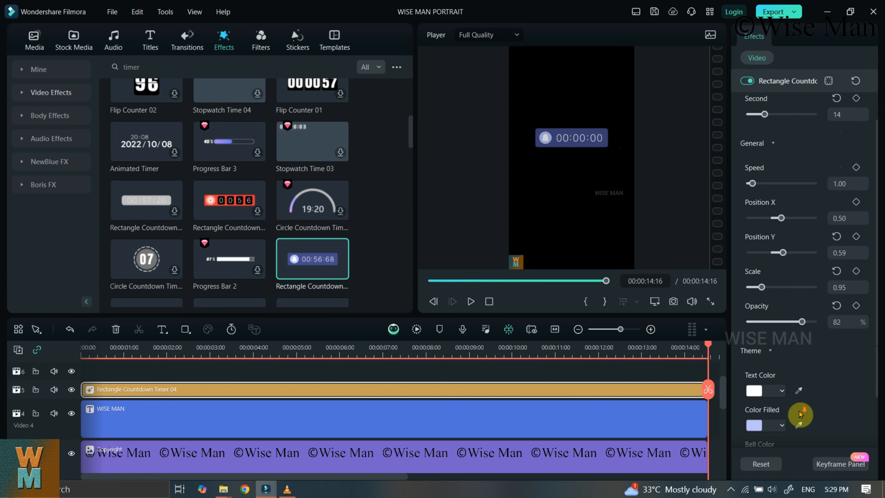
pyautogui.scroll(-2, 774, 313)
pyautogui.scroll(4, 775, 282)
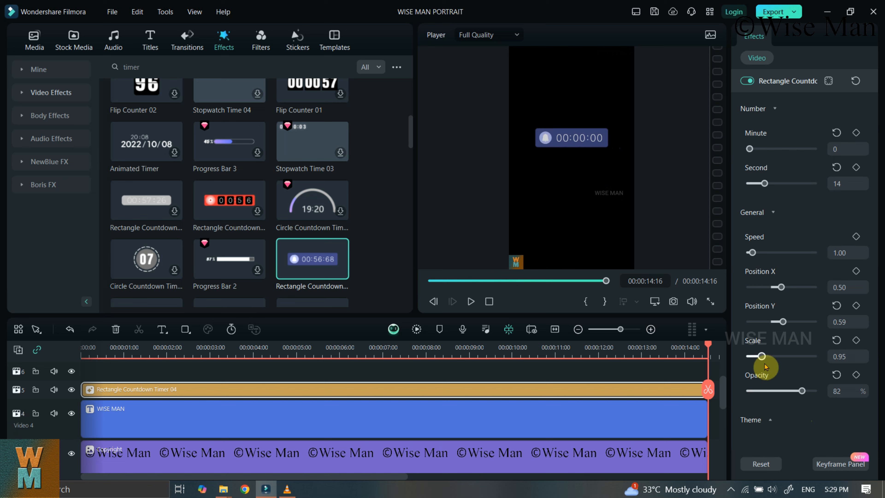
pyautogui.click(770, 420)
pyautogui.scroll(-4, 786, 395)
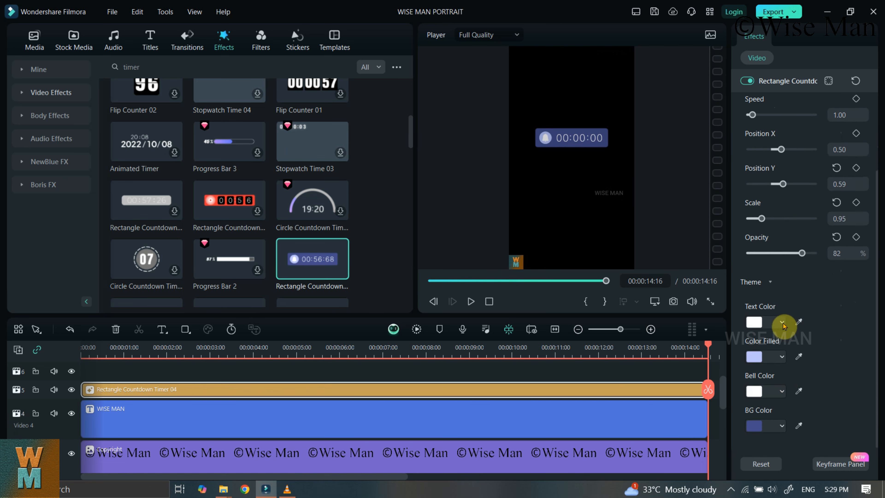
pyautogui.click(781, 323)
pyautogui.click(777, 362)
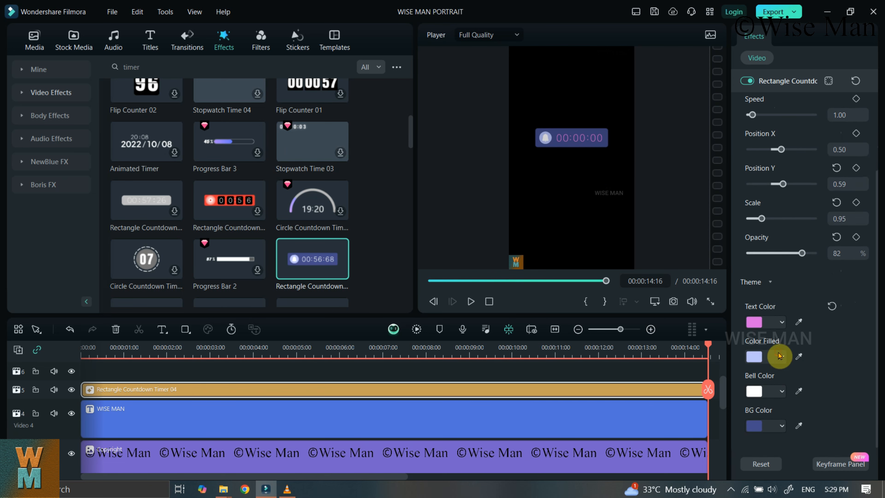
pyautogui.click(782, 322)
pyautogui.click(777, 422)
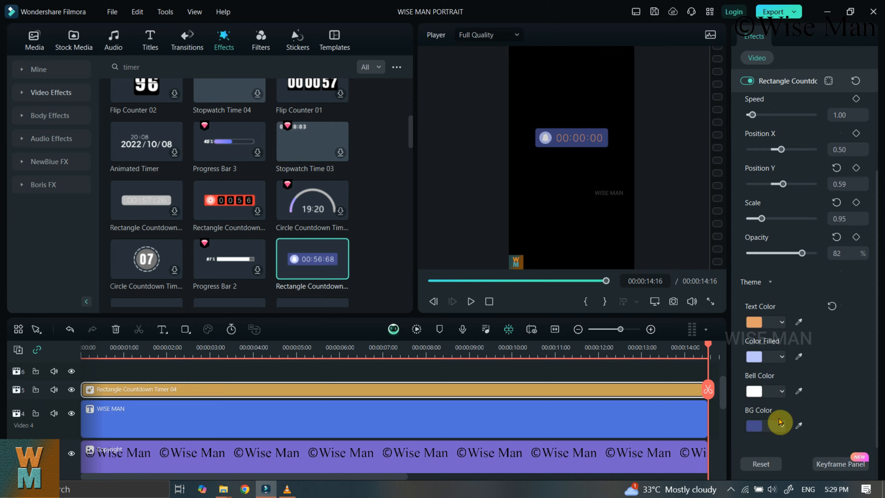
# Set the timer's Color Filled and Bell Color to light blue
pyautogui.click(781, 356)
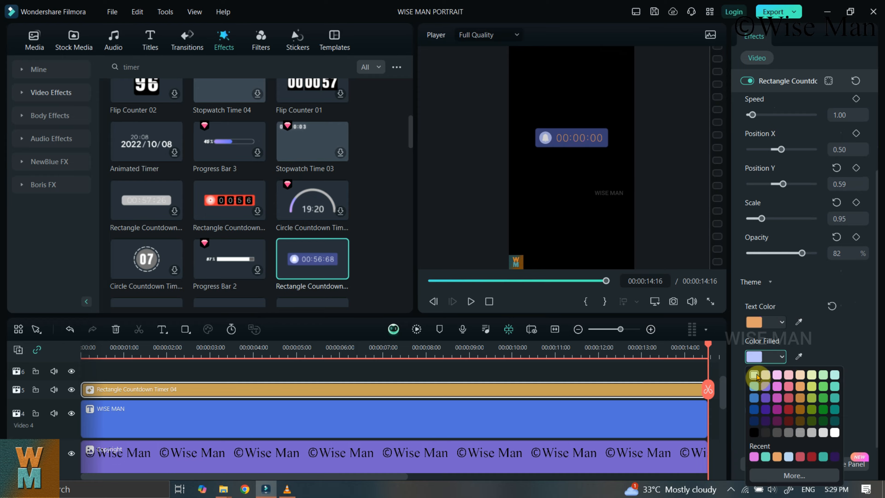
pyautogui.click(754, 384)
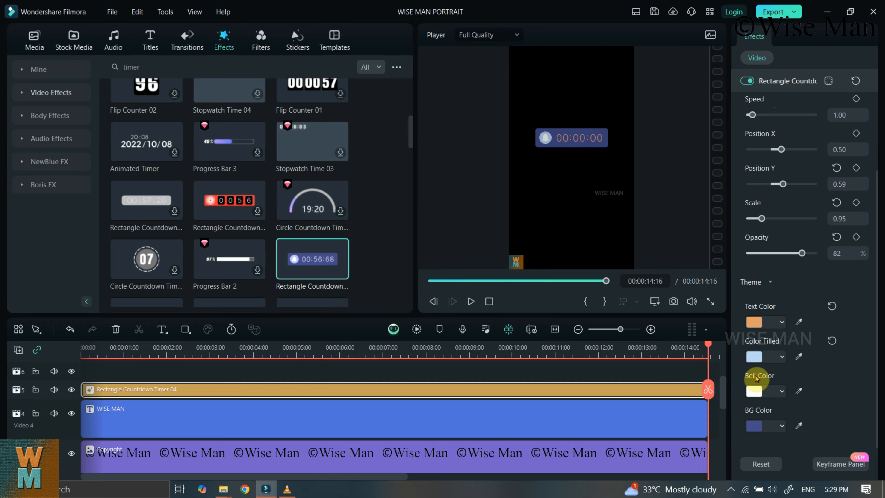
pyautogui.click(782, 393)
pyautogui.click(754, 408)
# Try black and medium blue as the timer's bell color, and return it to light blue
pyautogui.click(779, 388)
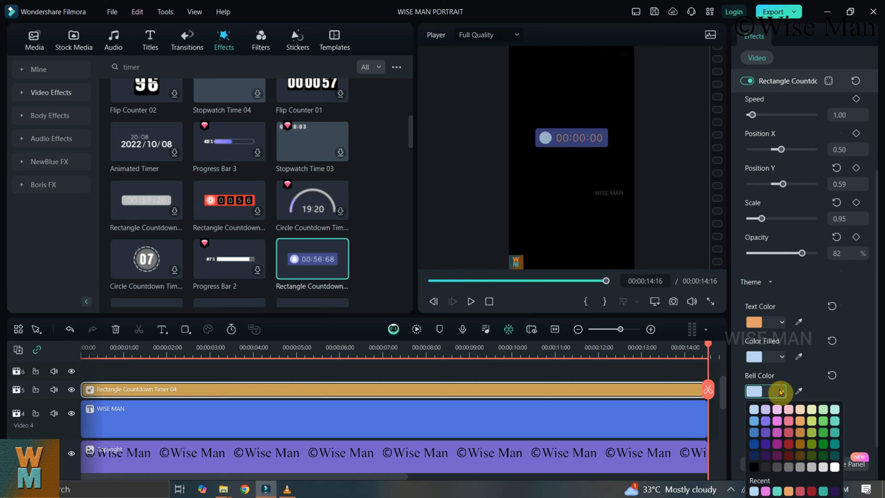
pyautogui.click(753, 467)
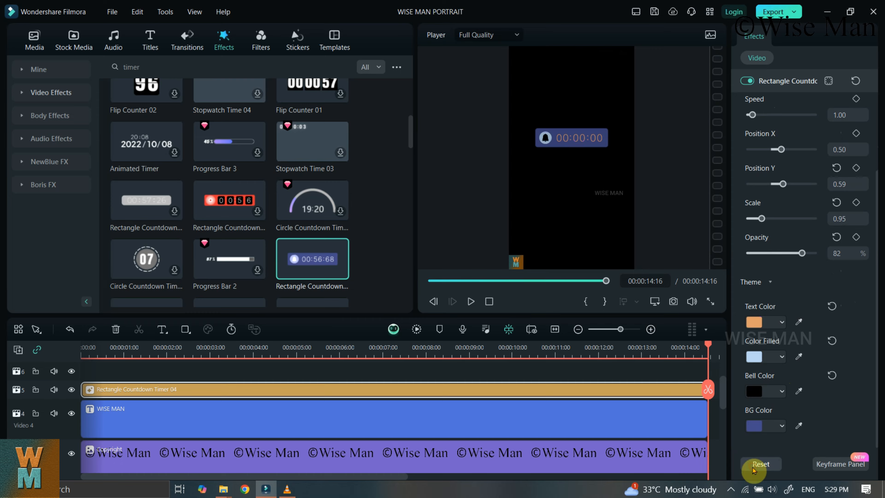
pyautogui.click(786, 393)
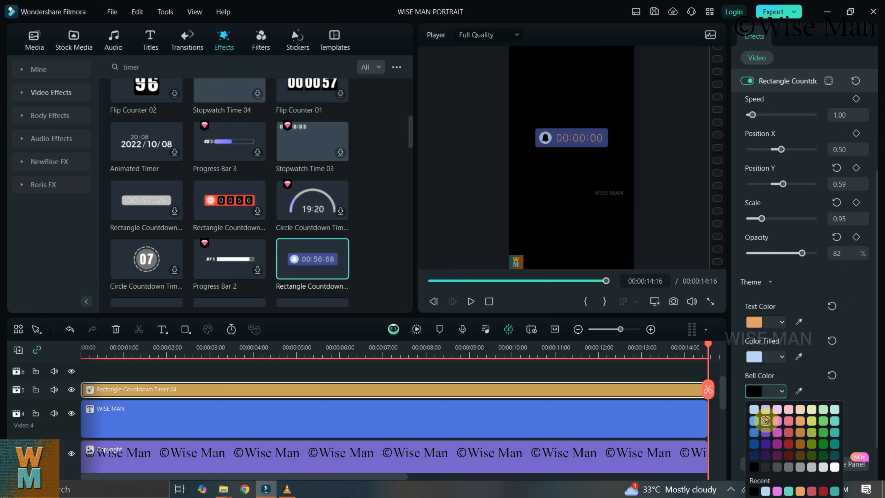
pyautogui.click(759, 422)
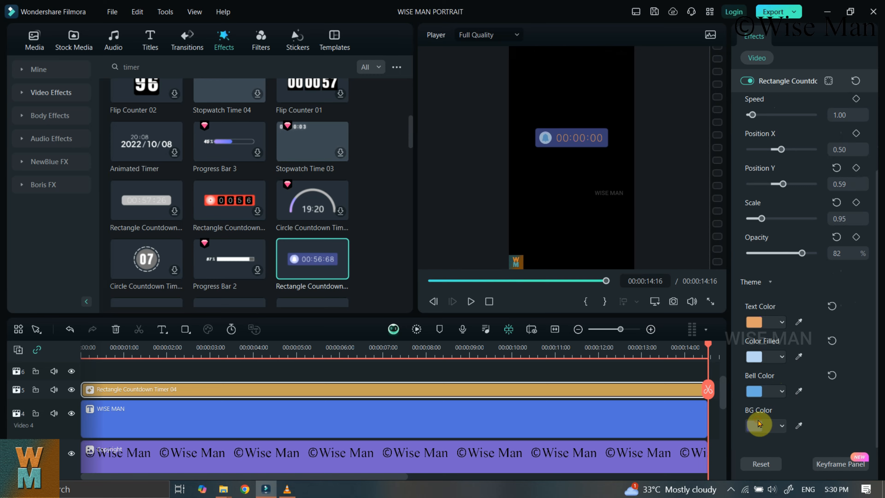
pyautogui.click(781, 391)
pyautogui.click(757, 416)
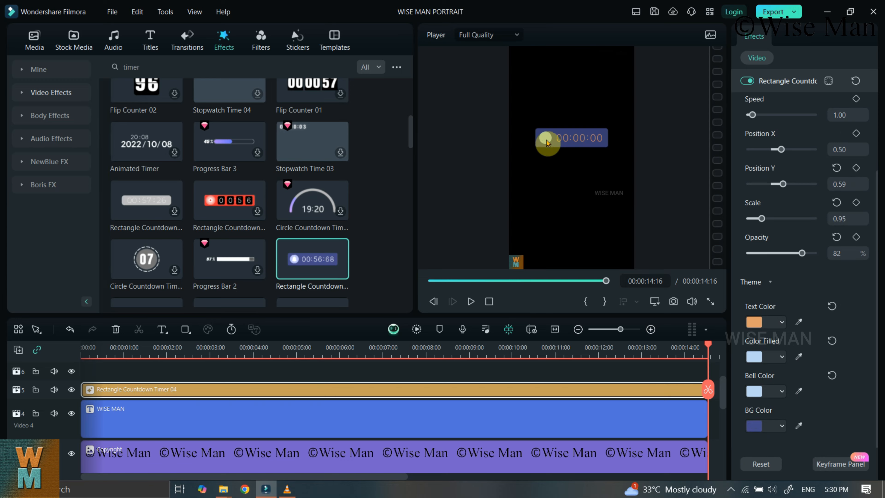
# Set the timer's background color to pink and review its settings
pyautogui.click(782, 425)
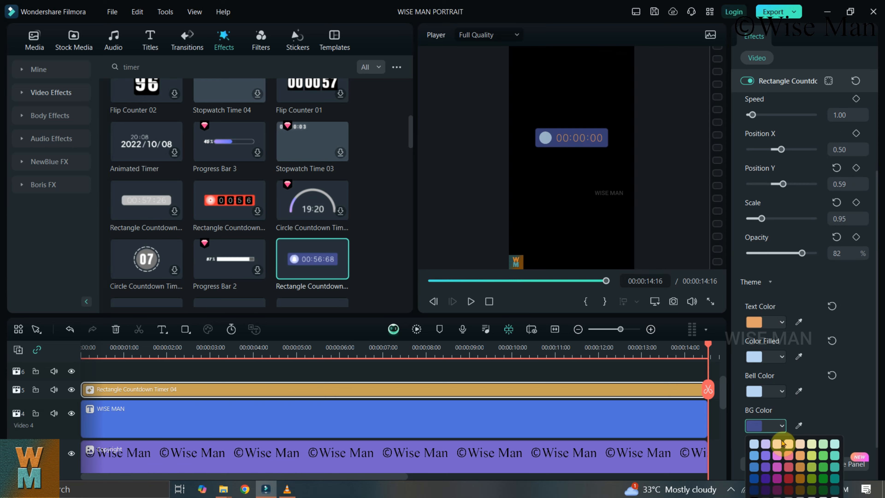
pyautogui.click(776, 455)
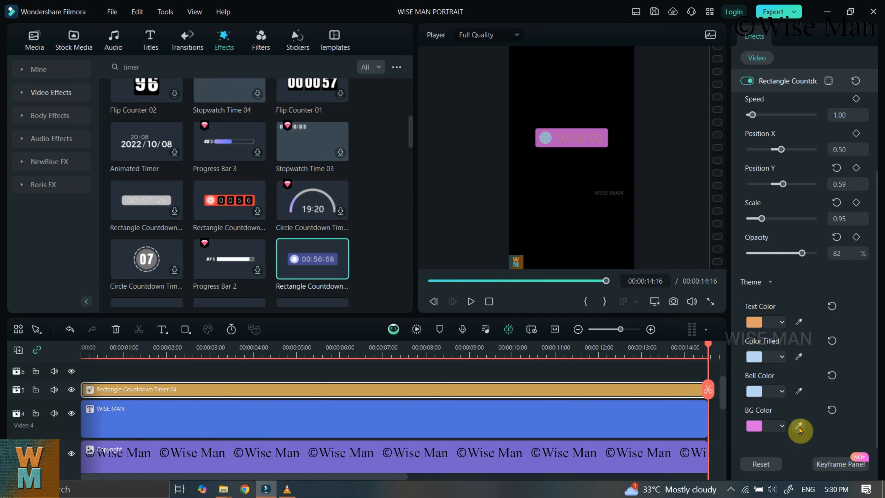
pyautogui.scroll(4, 799, 424)
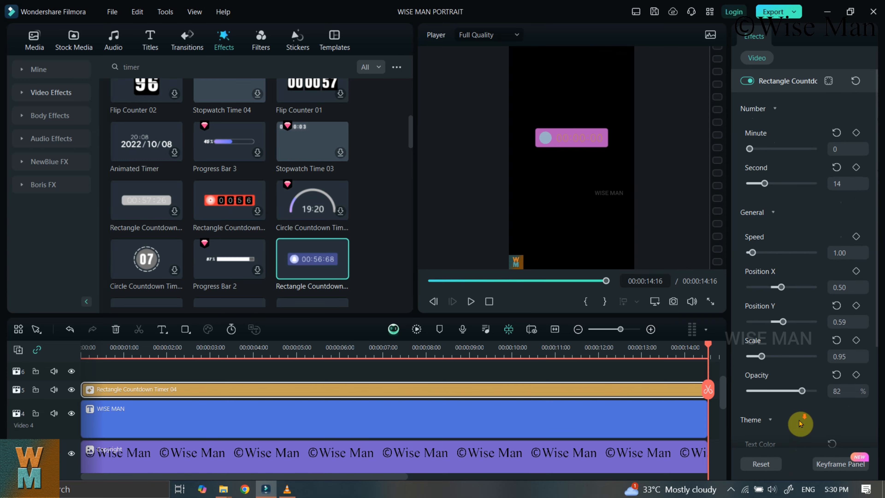
pyautogui.scroll(-4, 802, 422)
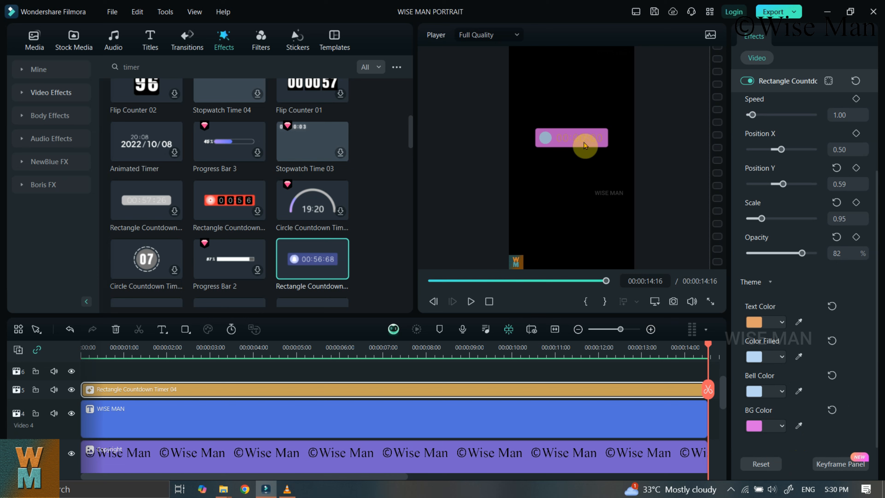